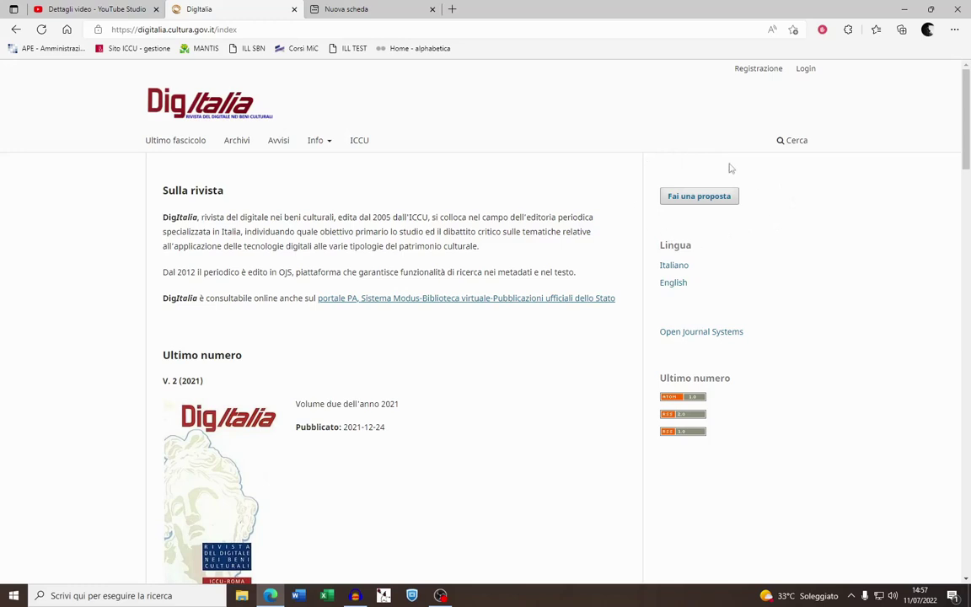
# Open DigItalia's 'Fai una proposta' page and read through the checklist and author guidelines
pyautogui.click(700, 206)
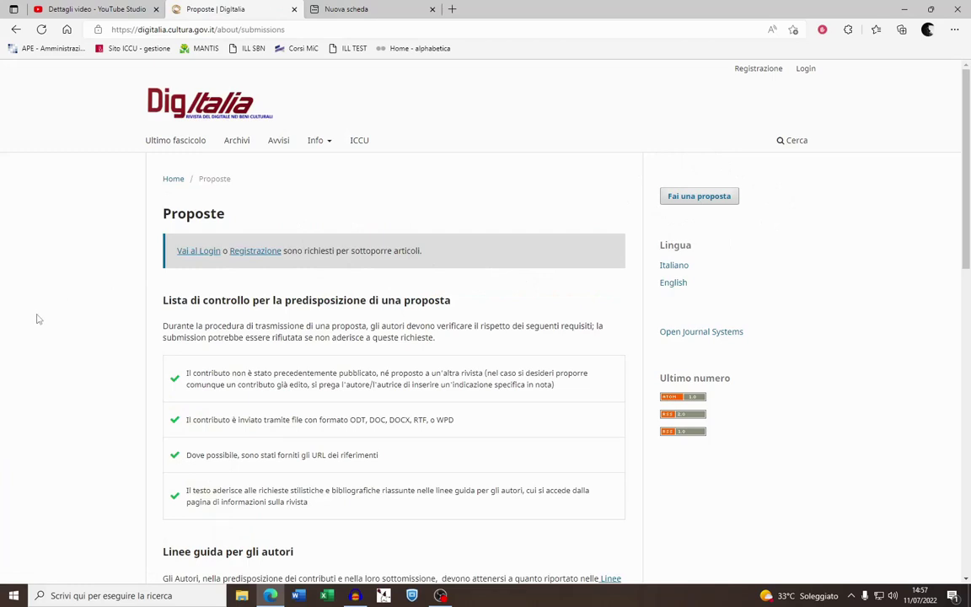
pyautogui.scroll(-3, 72, 322)
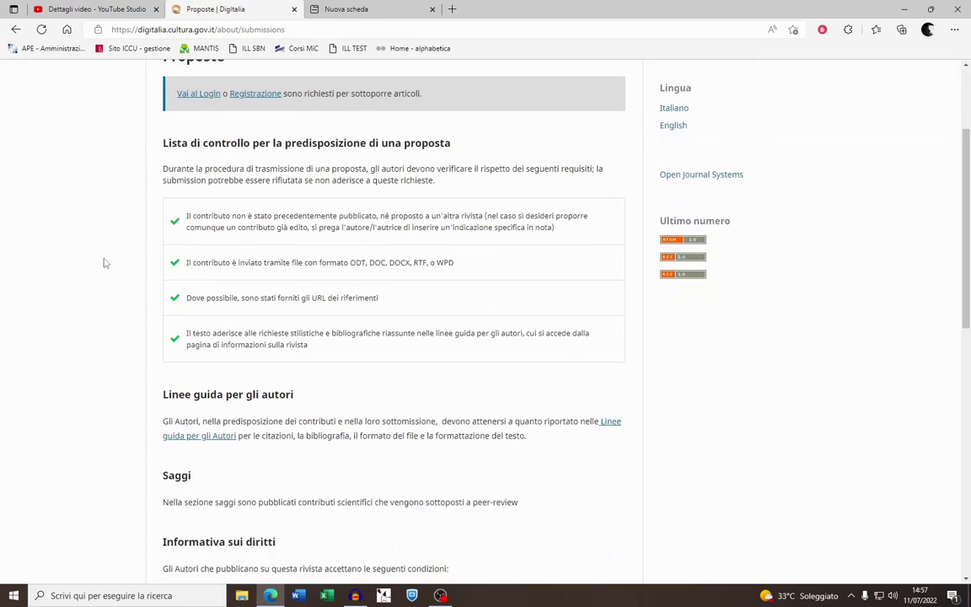
pyautogui.scroll(3, 91, 384)
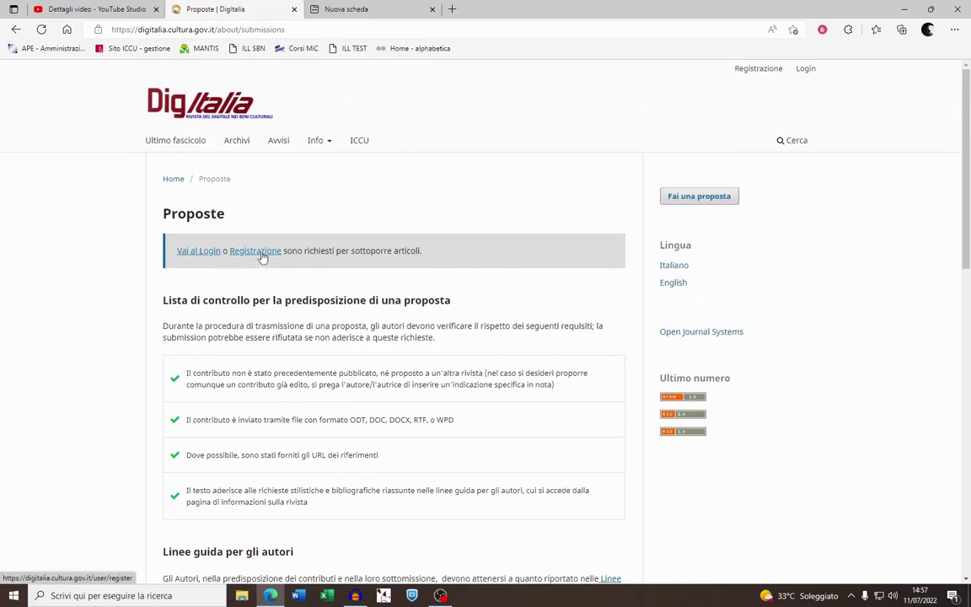
# Log in with the author account's username and password and start a new submission
pyautogui.click(197, 252)
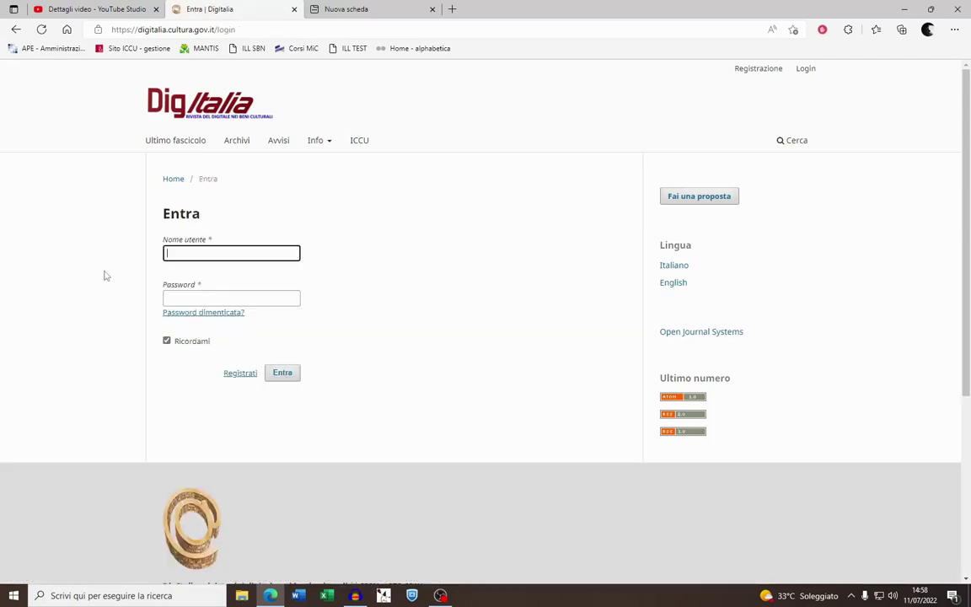
pyautogui.press('Tab')
pyautogui.press('Return')
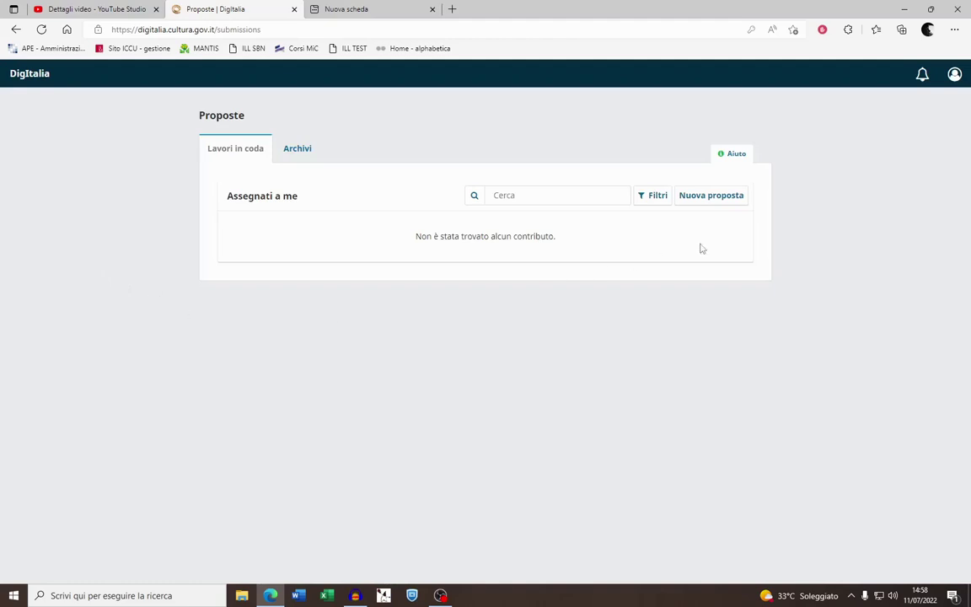
pyautogui.click(719, 198)
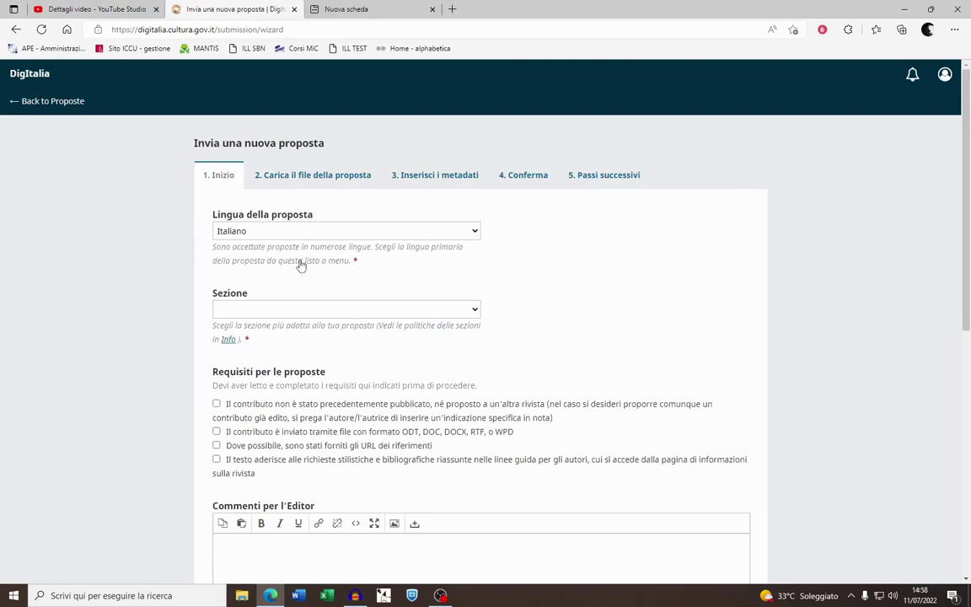
# Put the submission in the Saggi section and tick all four requirement checkboxes
pyautogui.click(423, 312)
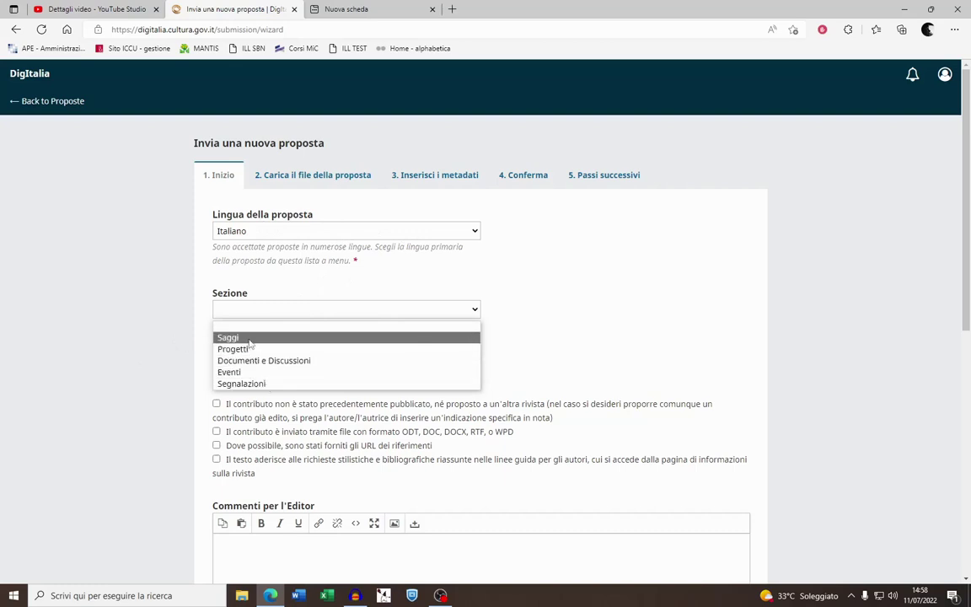
pyautogui.click(249, 339)
pyautogui.scroll(-2, 181, 408)
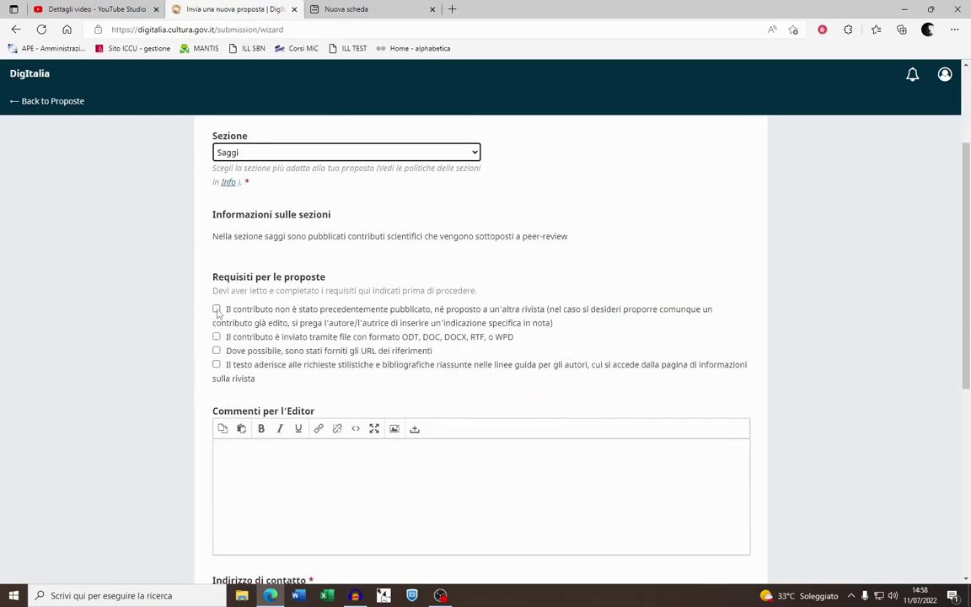
pyautogui.click(217, 310)
pyautogui.click(217, 336)
pyautogui.click(217, 351)
pyautogui.click(216, 364)
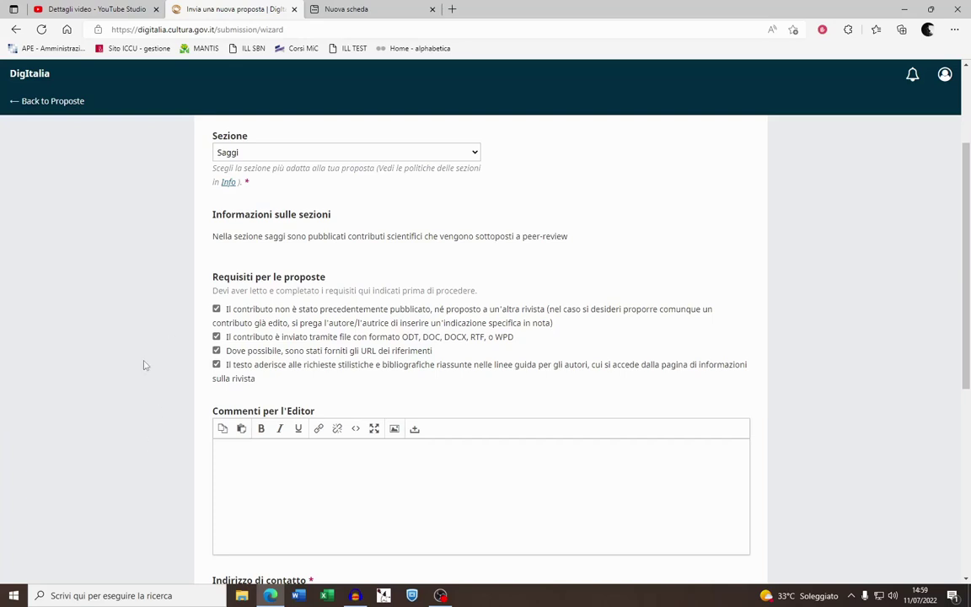
# Agree to be contacted, accept the copyright and privacy terms, and save the step
pyautogui.scroll(-2, 139, 379)
pyautogui.click(293, 324)
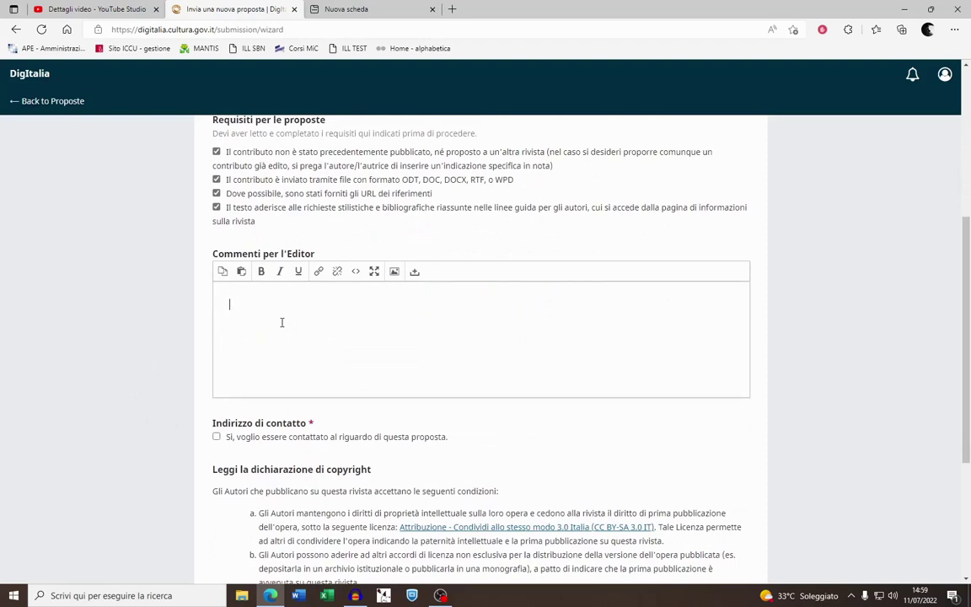
pyautogui.scroll(-2, 73, 336)
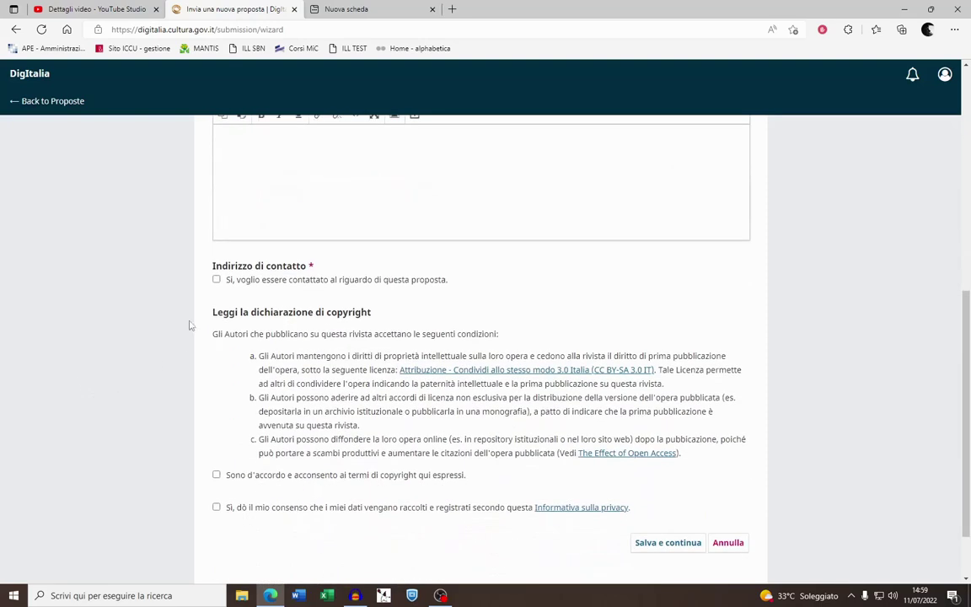
pyautogui.click(217, 280)
pyautogui.click(217, 476)
pyautogui.click(216, 508)
pyautogui.click(647, 545)
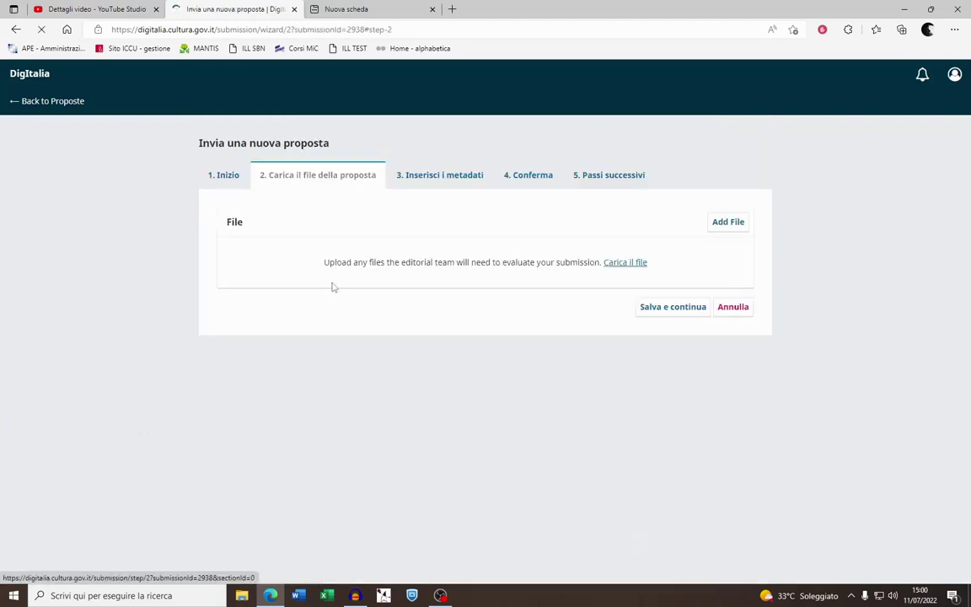
# Upload Numeri e fatti.docx as the Articolo file and save the file step
pyautogui.click(729, 229)
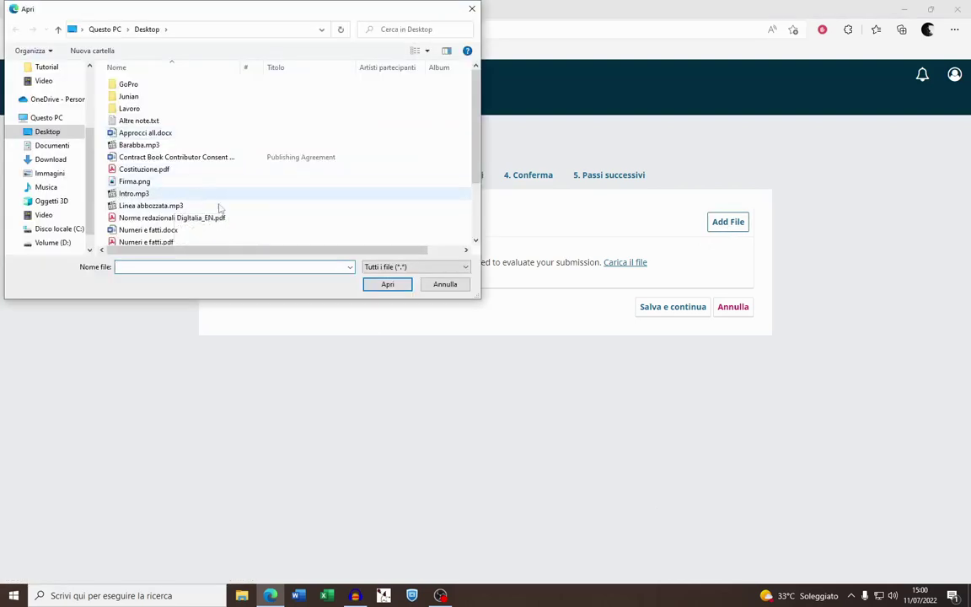
pyautogui.click(211, 218)
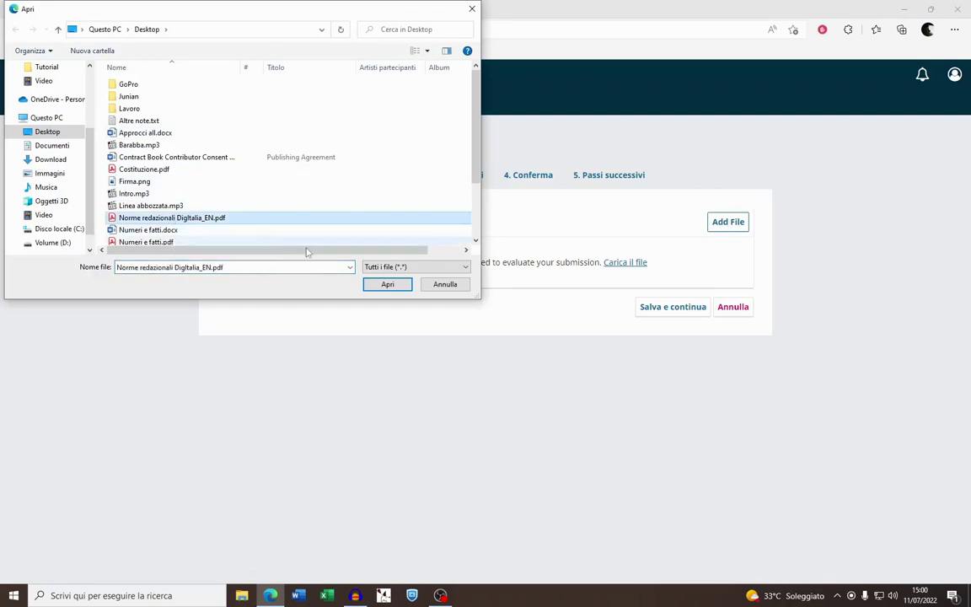
pyautogui.click(277, 229)
pyautogui.click(383, 285)
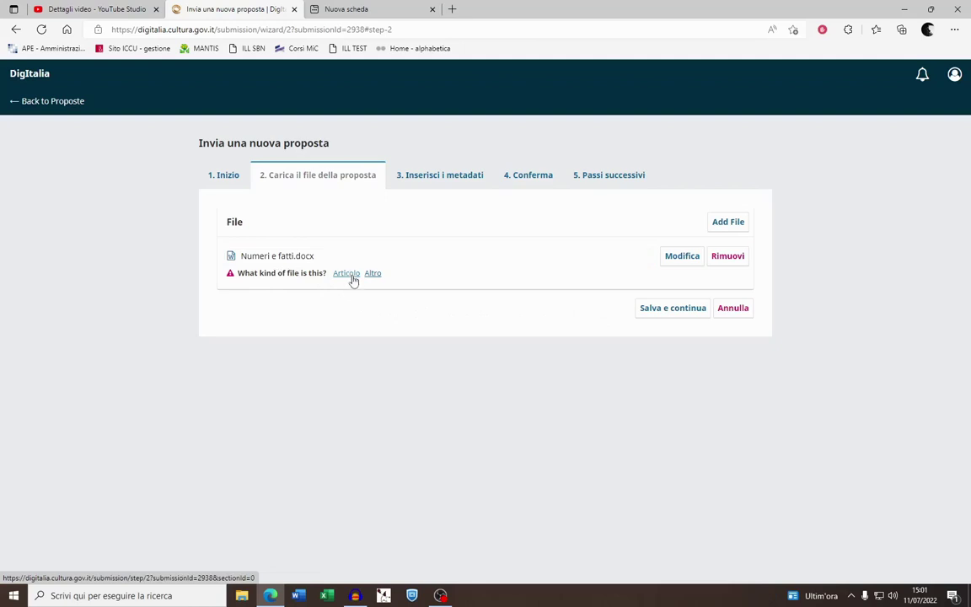
pyautogui.click(346, 274)
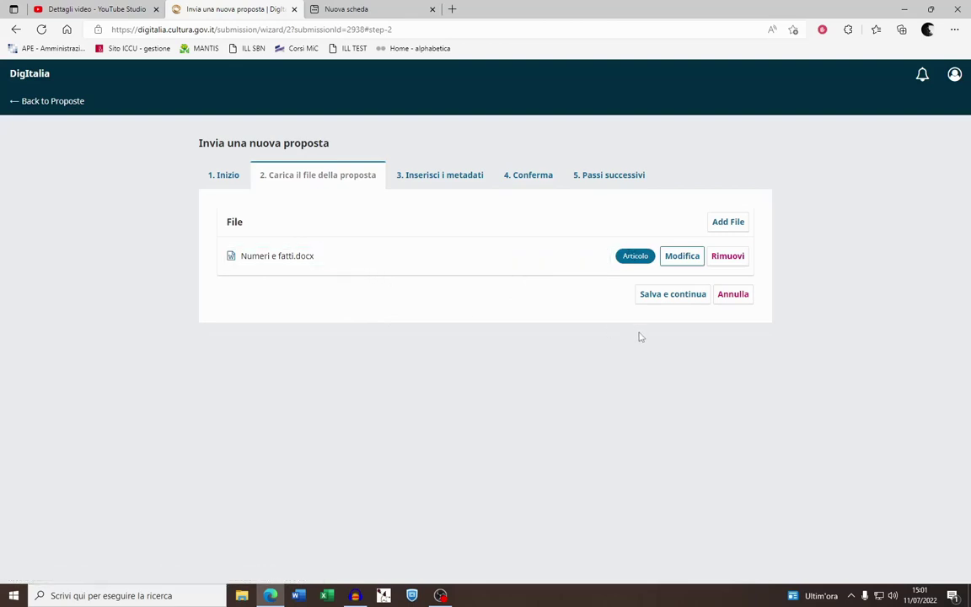
pyautogui.click(655, 295)
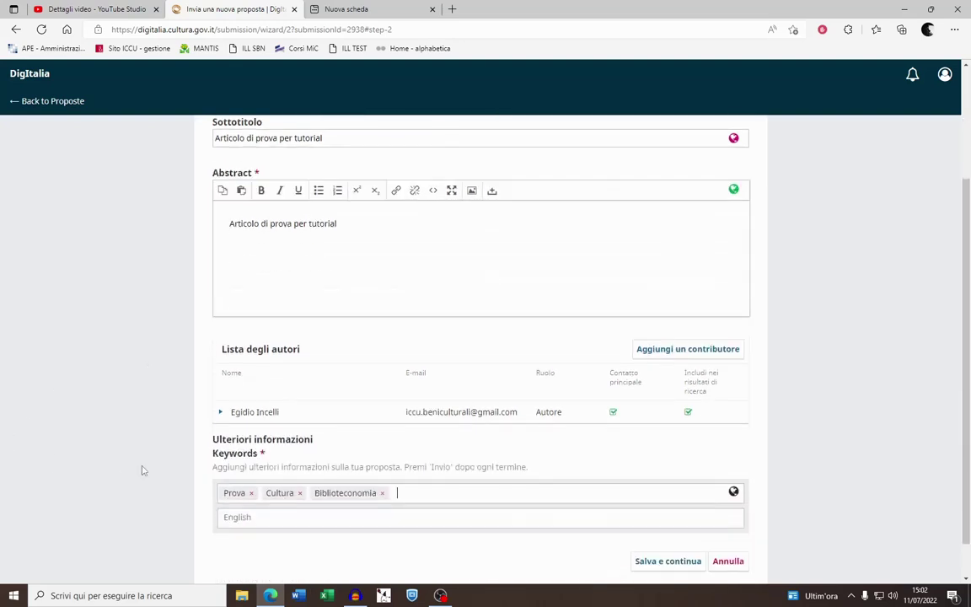
# Copy the title 'Numeri e fatti' for pasting into its English version
pyautogui.scroll(3, 141, 466)
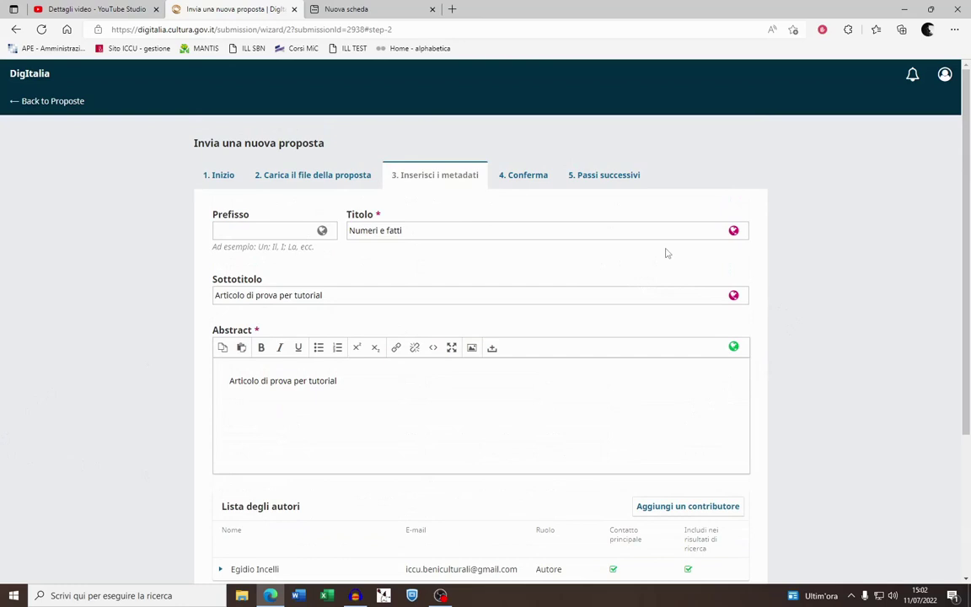
pyautogui.moveTo(736, 235); pyautogui.dragTo(356, 236)
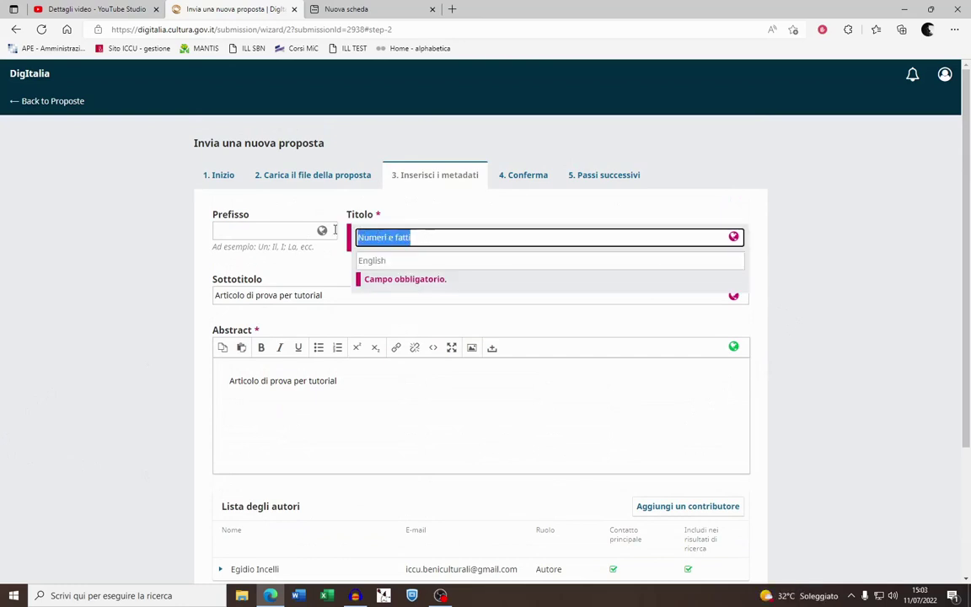
pyautogui.rightClick(384, 238)
pyautogui.click(389, 240)
pyautogui.rightClick(392, 260)
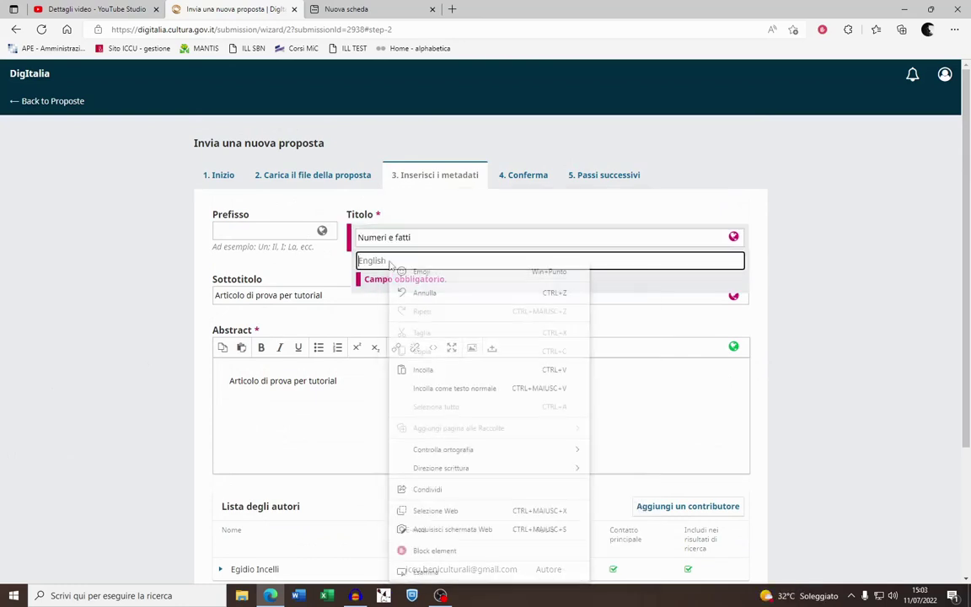
# Paste 'Numeri e fatti' as the English title and copy the subtitle into its English version
pyautogui.click(424, 367)
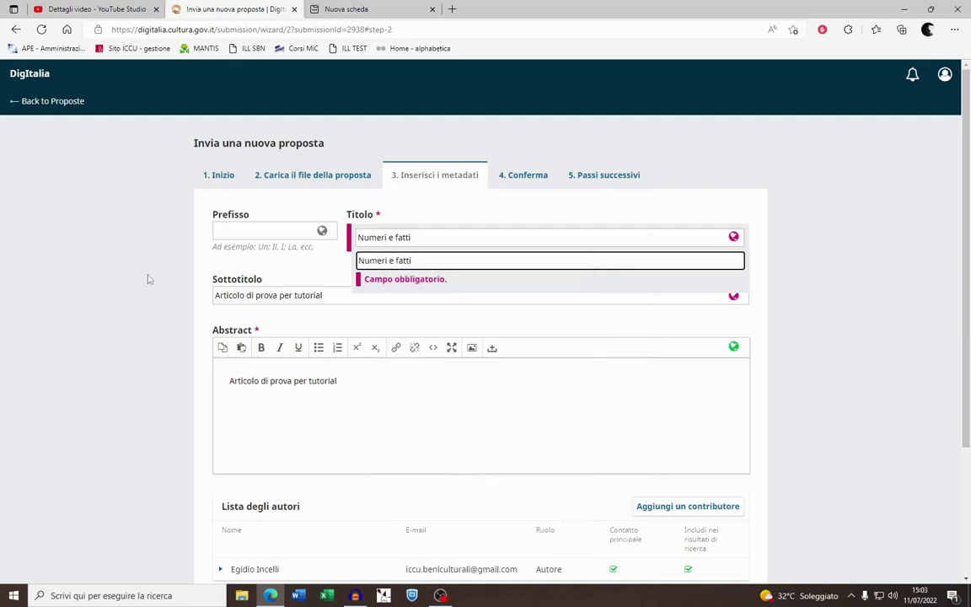
pyautogui.click(135, 251)
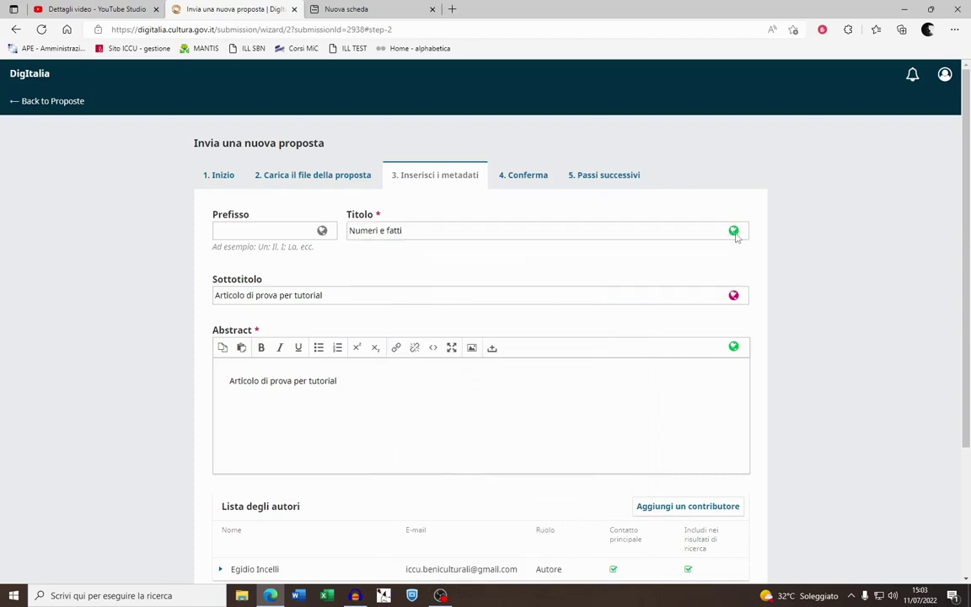
pyautogui.click(364, 296)
pyautogui.moveTo(365, 296); pyautogui.dragTo(218, 297)
pyautogui.rightClick(219, 298)
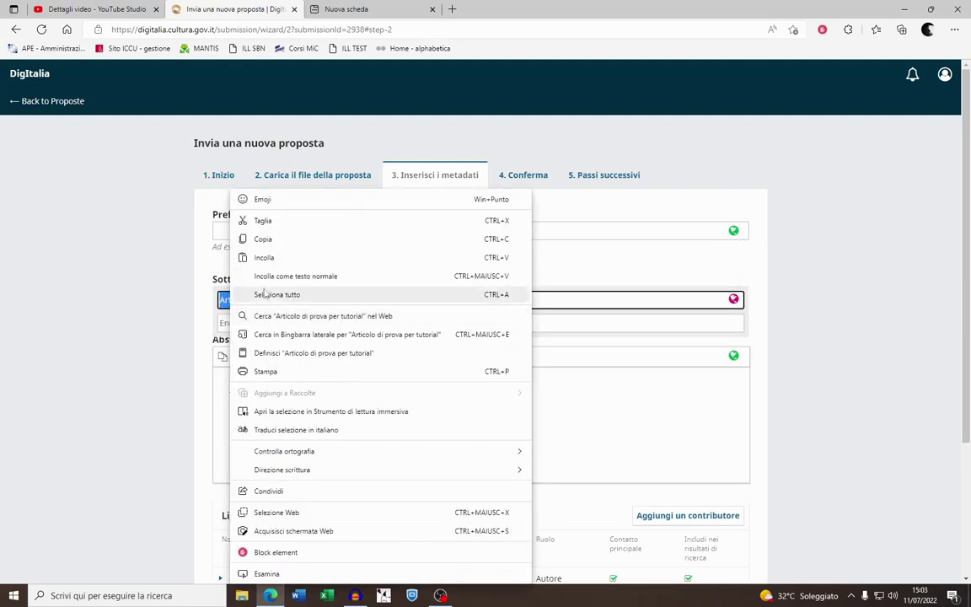
pyautogui.click(265, 238)
pyautogui.rightClick(248, 322)
pyautogui.click(281, 371)
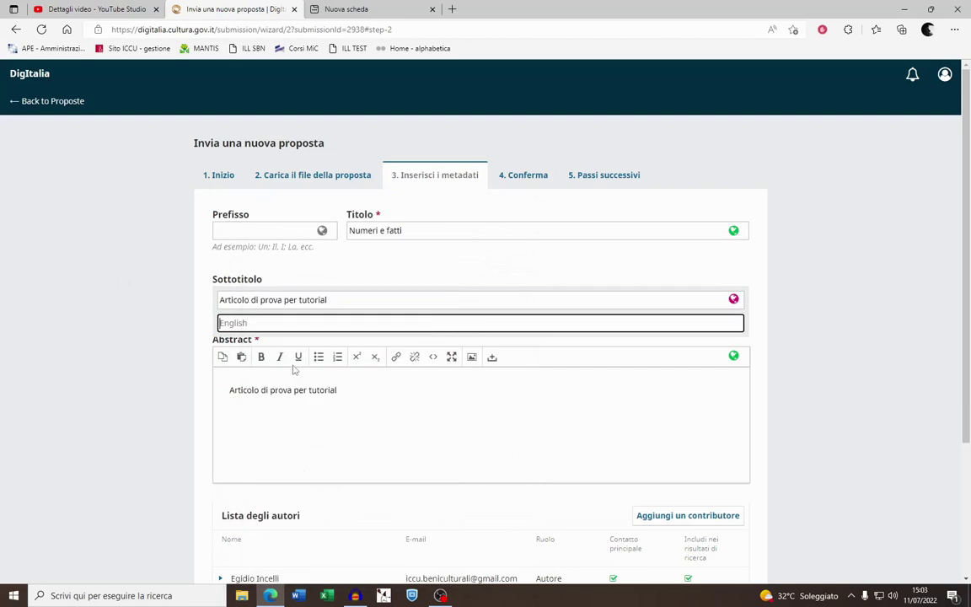
pyautogui.click(137, 295)
# Reveal the abstract's English version and move down the metadata form
pyautogui.click(366, 419)
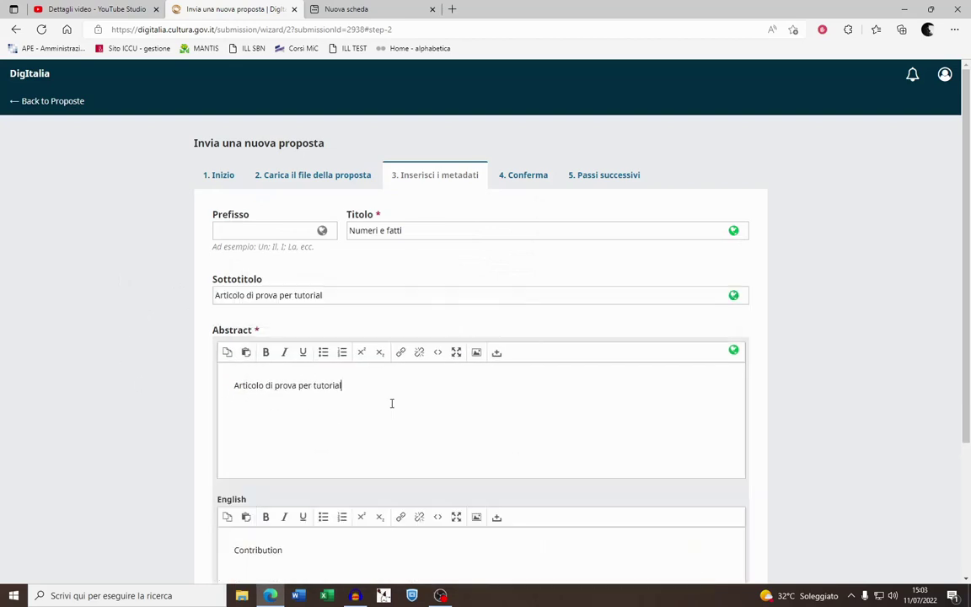
pyautogui.scroll(-1, 162, 388)
pyautogui.scroll(-1, 162, 380)
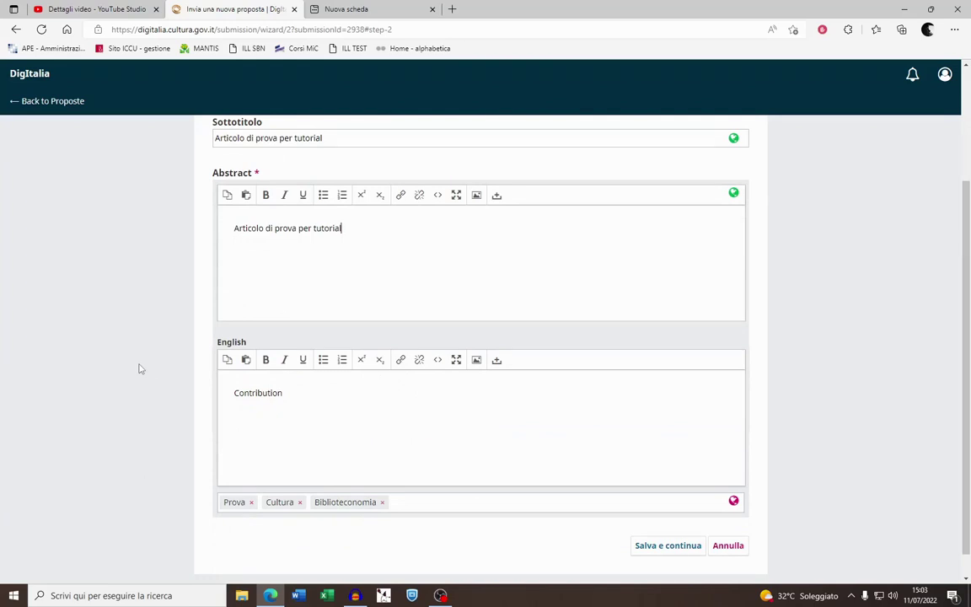
# Add 'contribution' as an English keyword and save the metadata step
pyautogui.scroll(3, 834, 479)
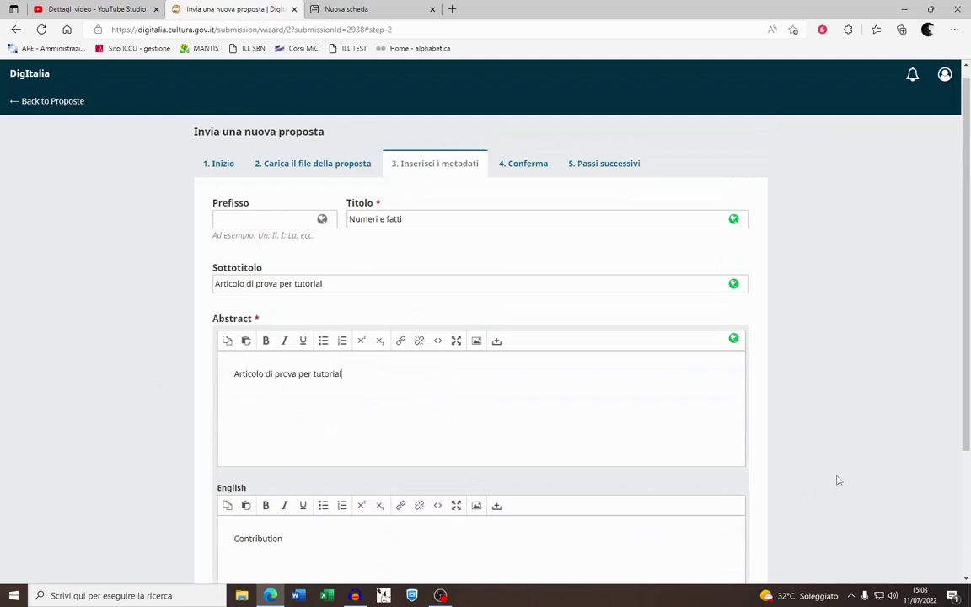
pyautogui.scroll(-3, 758, 481)
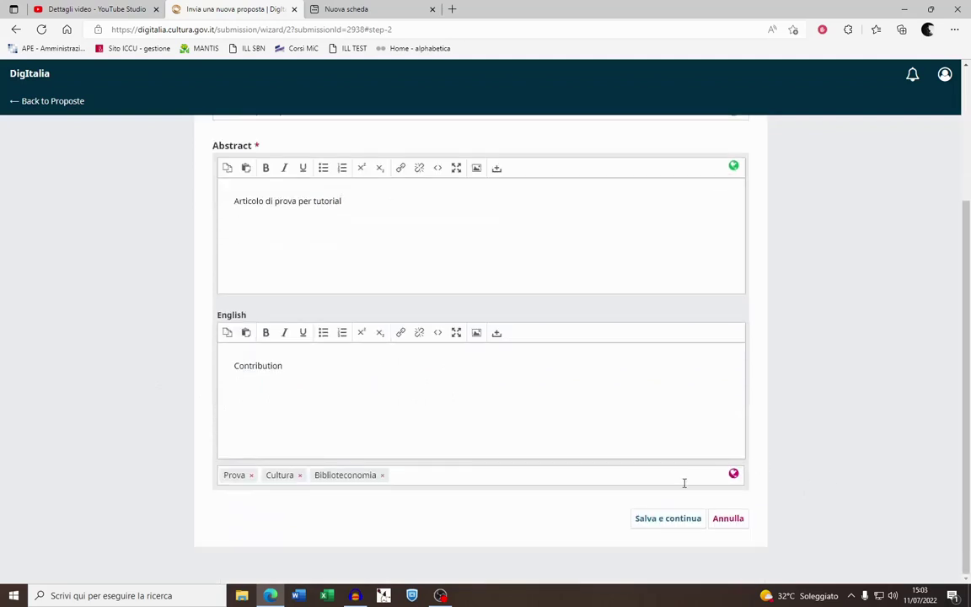
pyautogui.click(598, 529)
pyautogui.click(470, 477)
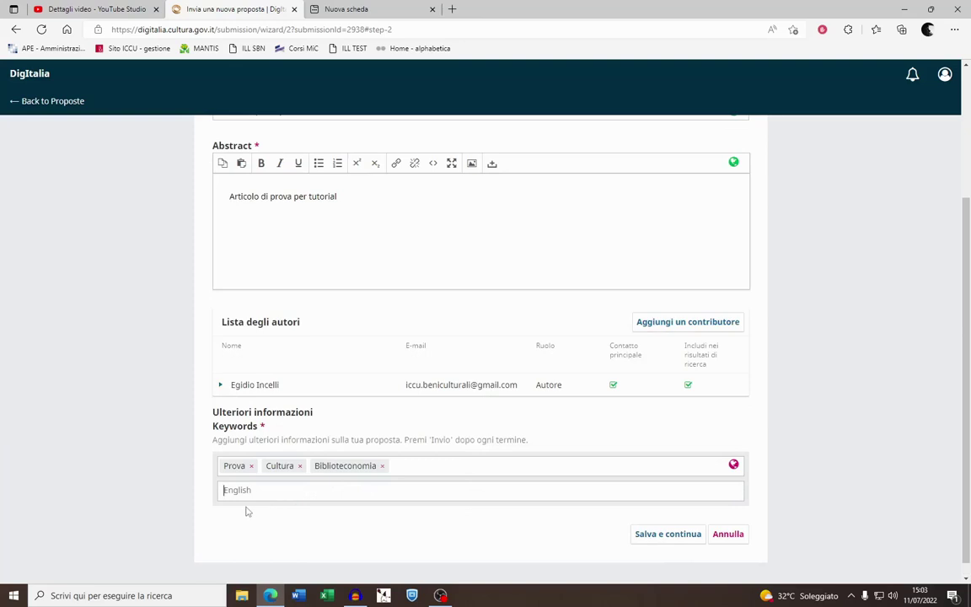
pyautogui.write('contribut')
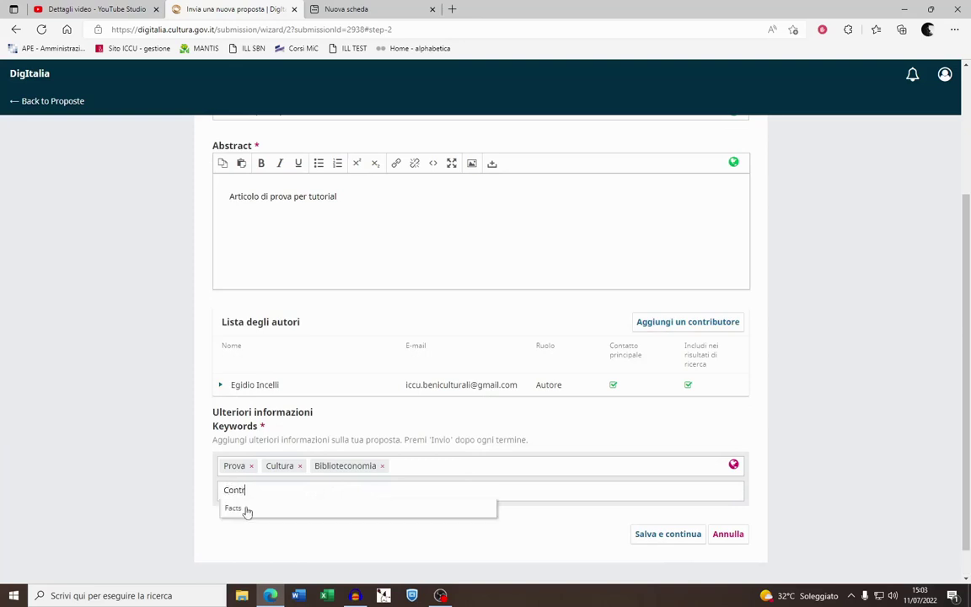
pyautogui.write('ion')
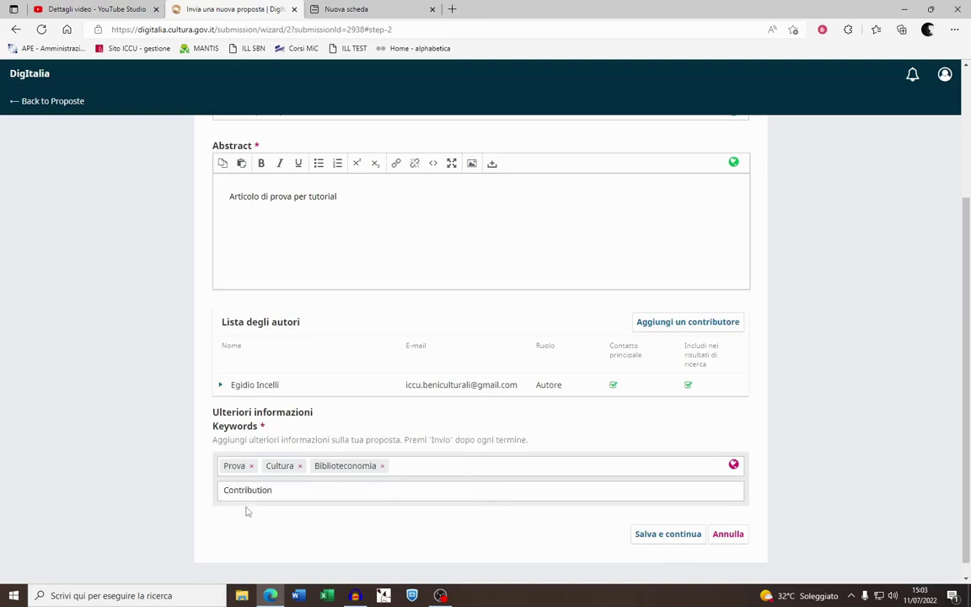
pyautogui.press('Return')
pyautogui.click(124, 455)
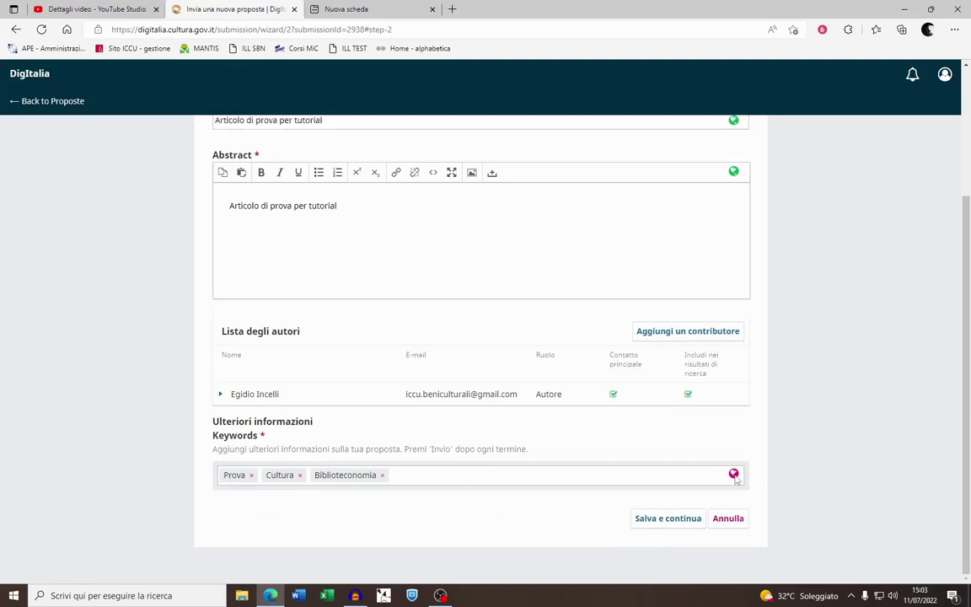
pyautogui.click(666, 517)
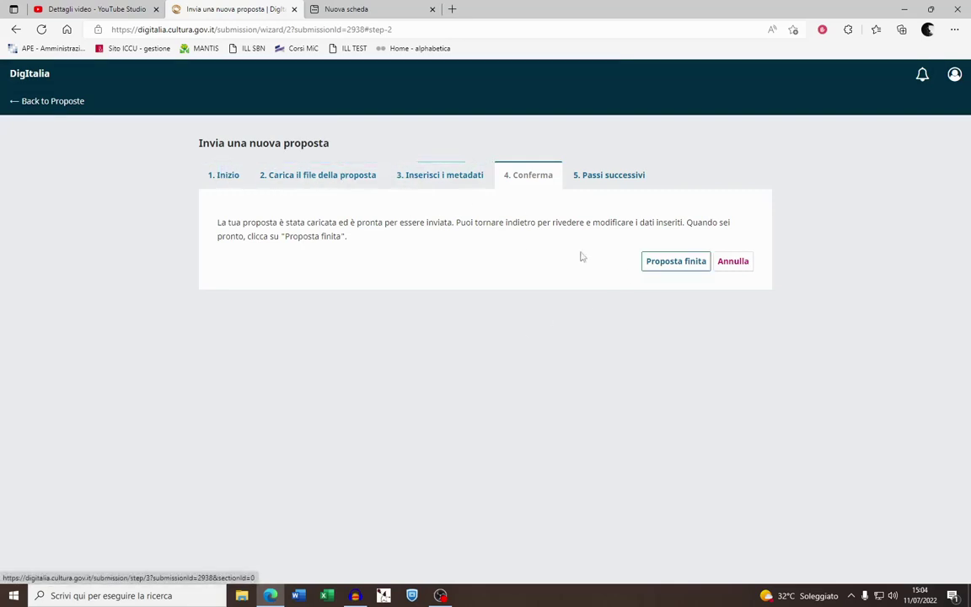
# Finish the submission with 'Proposta finita' and confirm sending it with OK
pyautogui.click(666, 260)
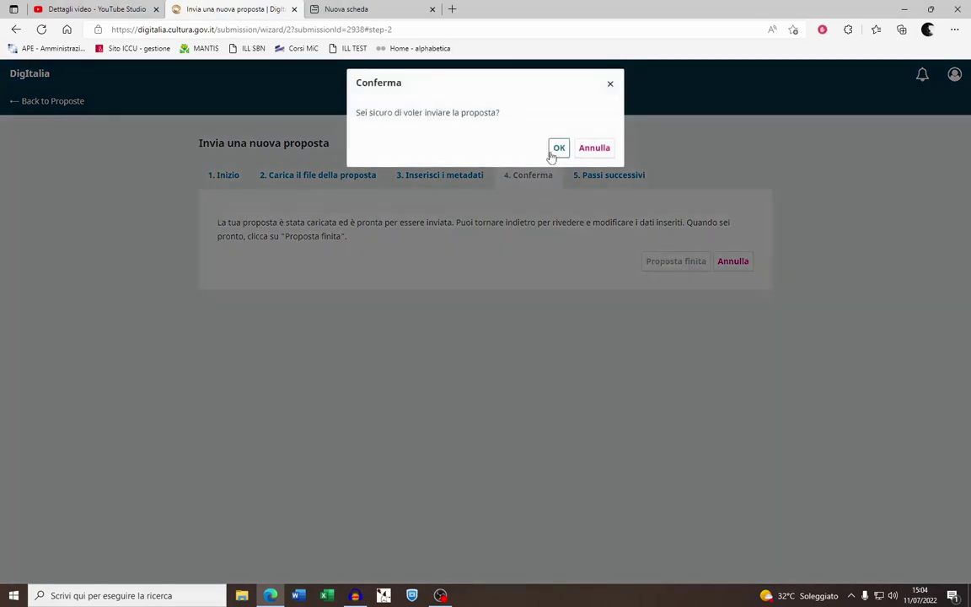
pyautogui.click(559, 149)
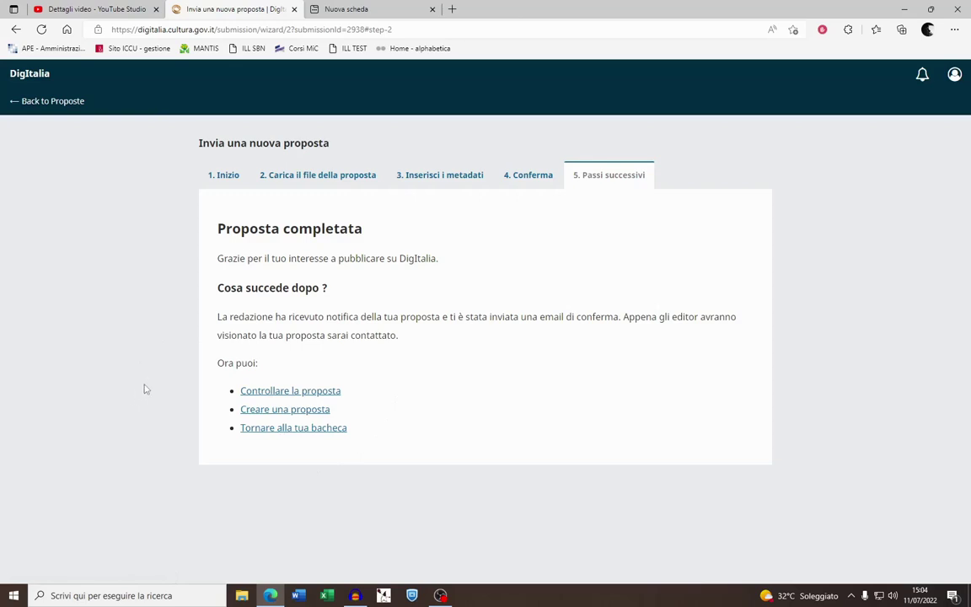
pyautogui.click(290, 391)
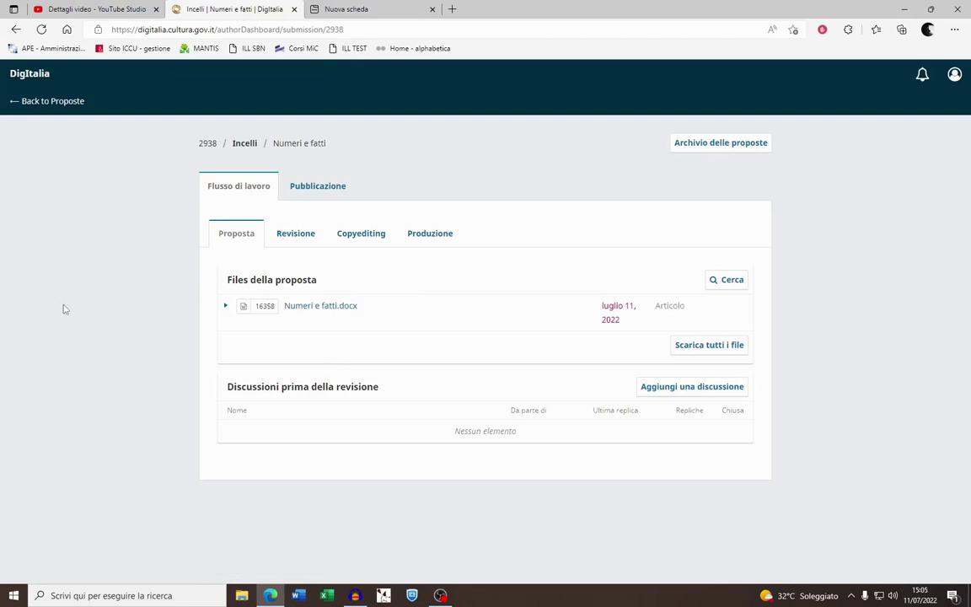
pyautogui.click(286, 237)
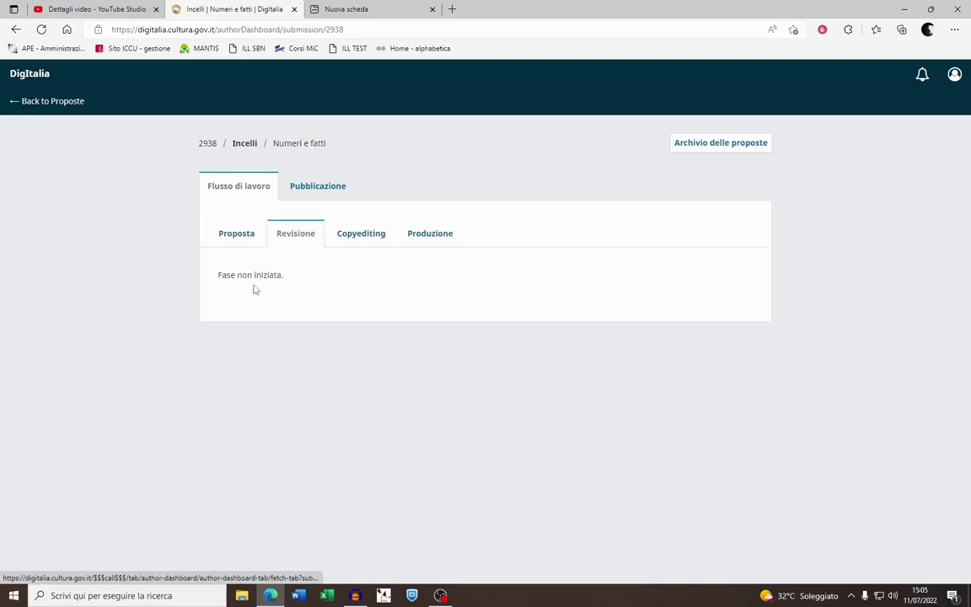
pyautogui.click(373, 243)
pyautogui.click(426, 242)
pyautogui.click(233, 241)
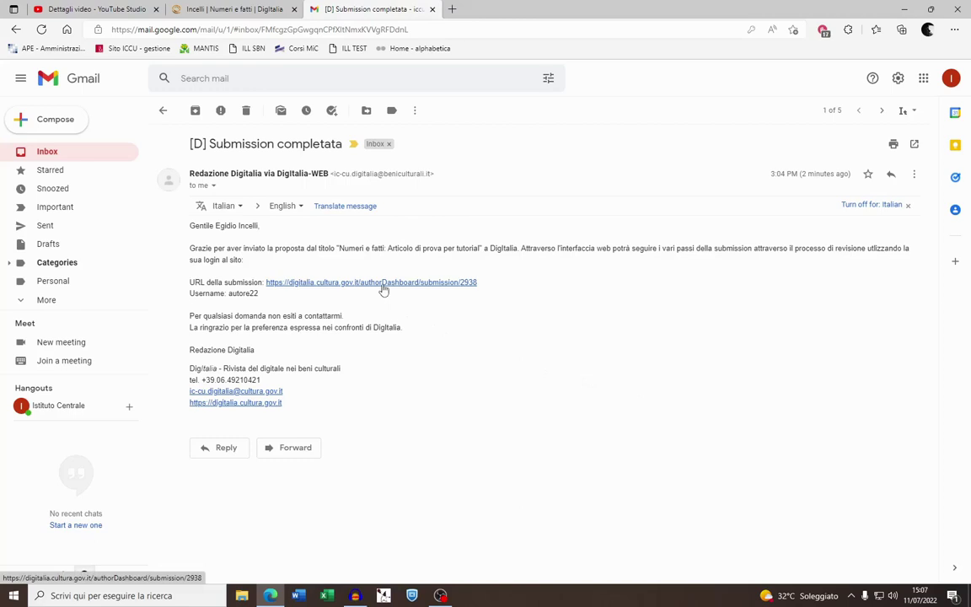
# Follow the confirmation email's submission URL to the DigItalia dashboard
pyautogui.click(383, 283)
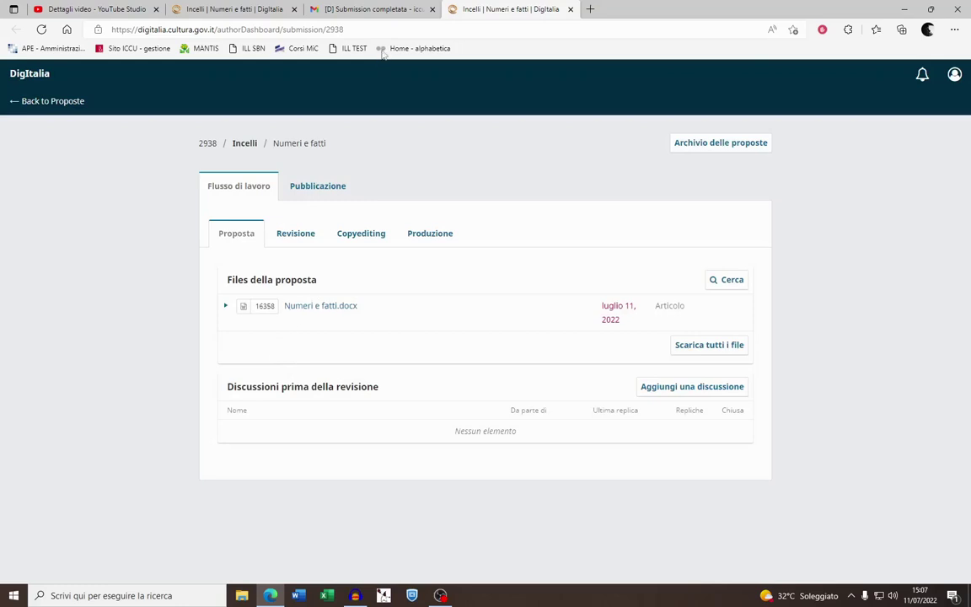
# Check the Gmail confirmation email for submission 2938, then return to the 'Numeri e fatti' DigItalia dashboard
pyautogui.click(367, 9)
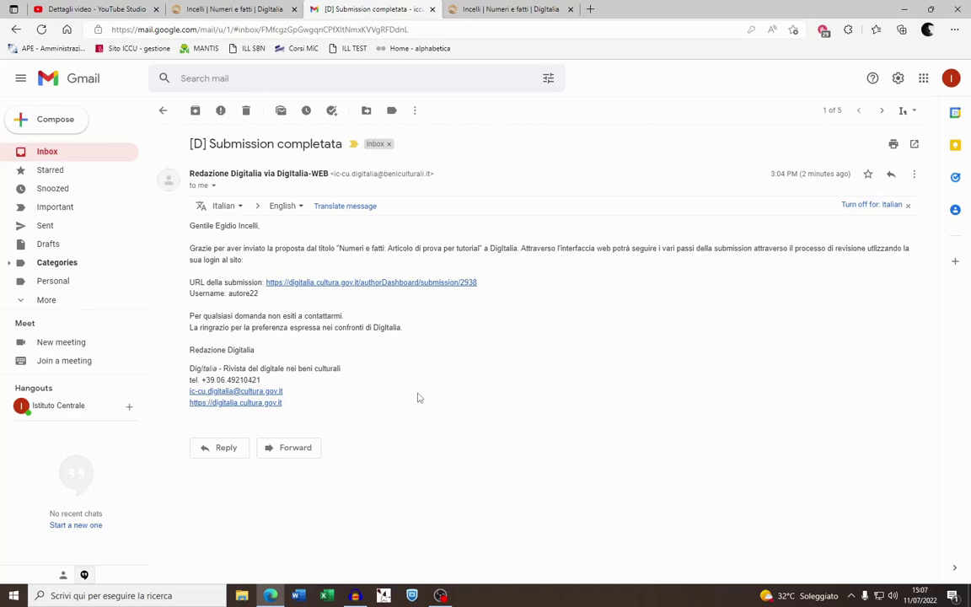
pyautogui.click(190, 8)
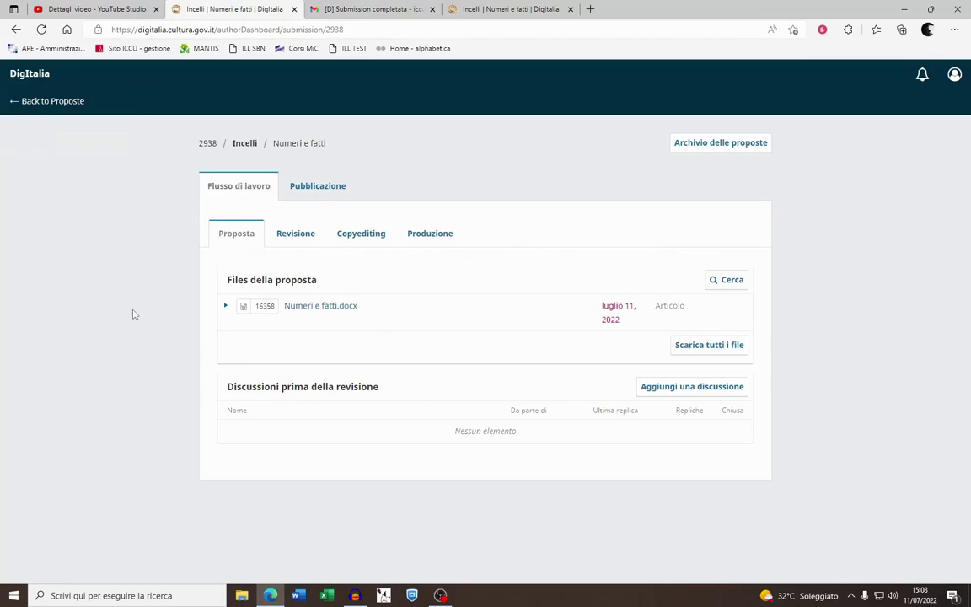